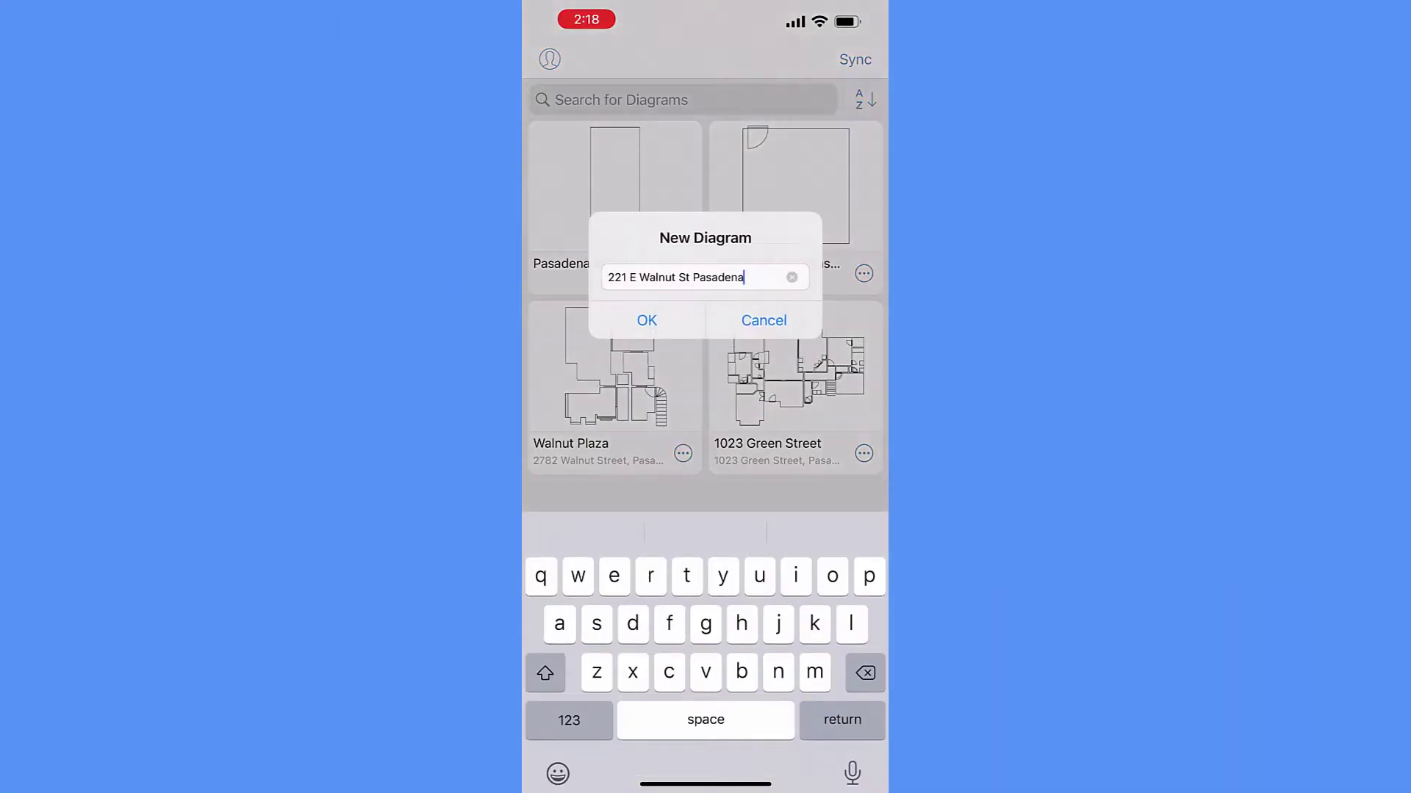
click(648, 314)
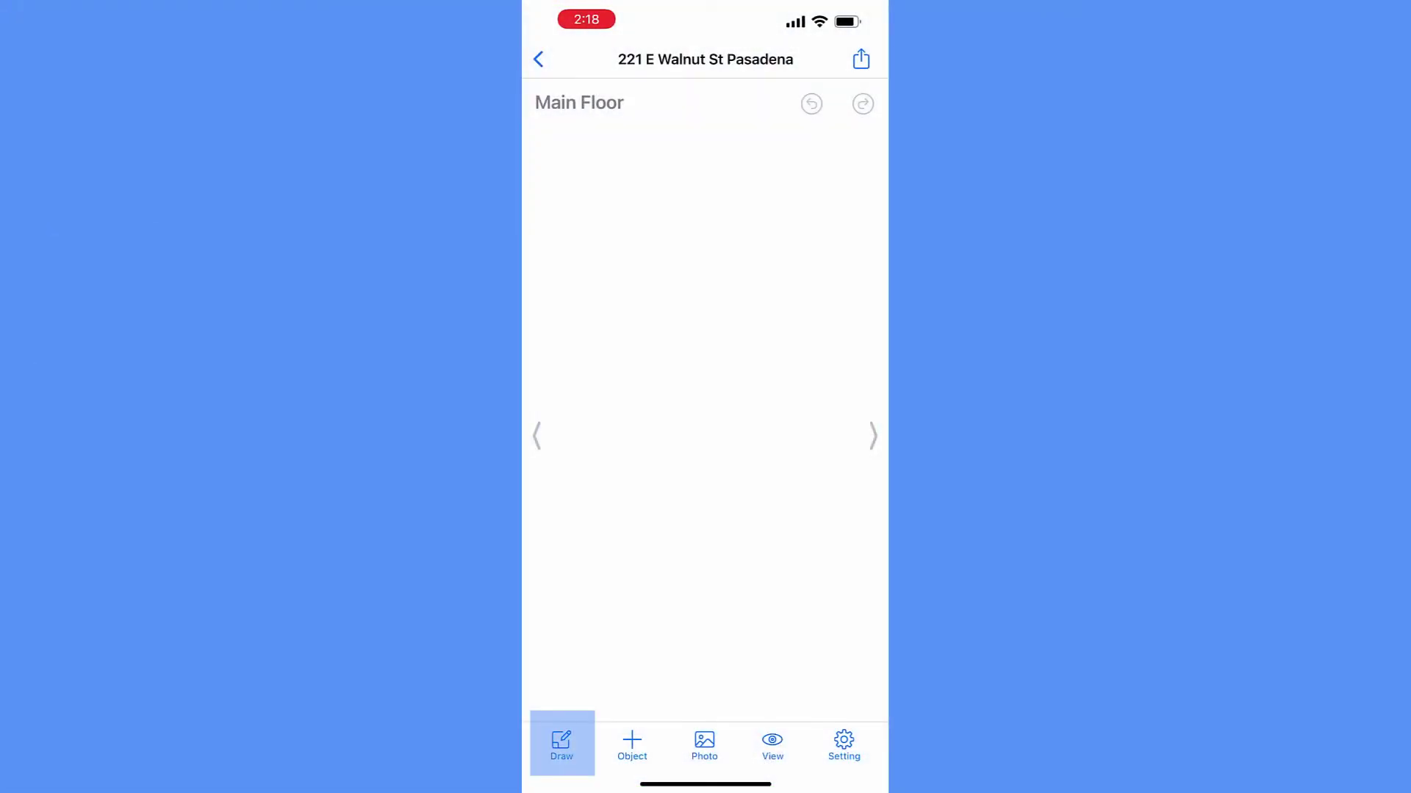
click(563, 744)
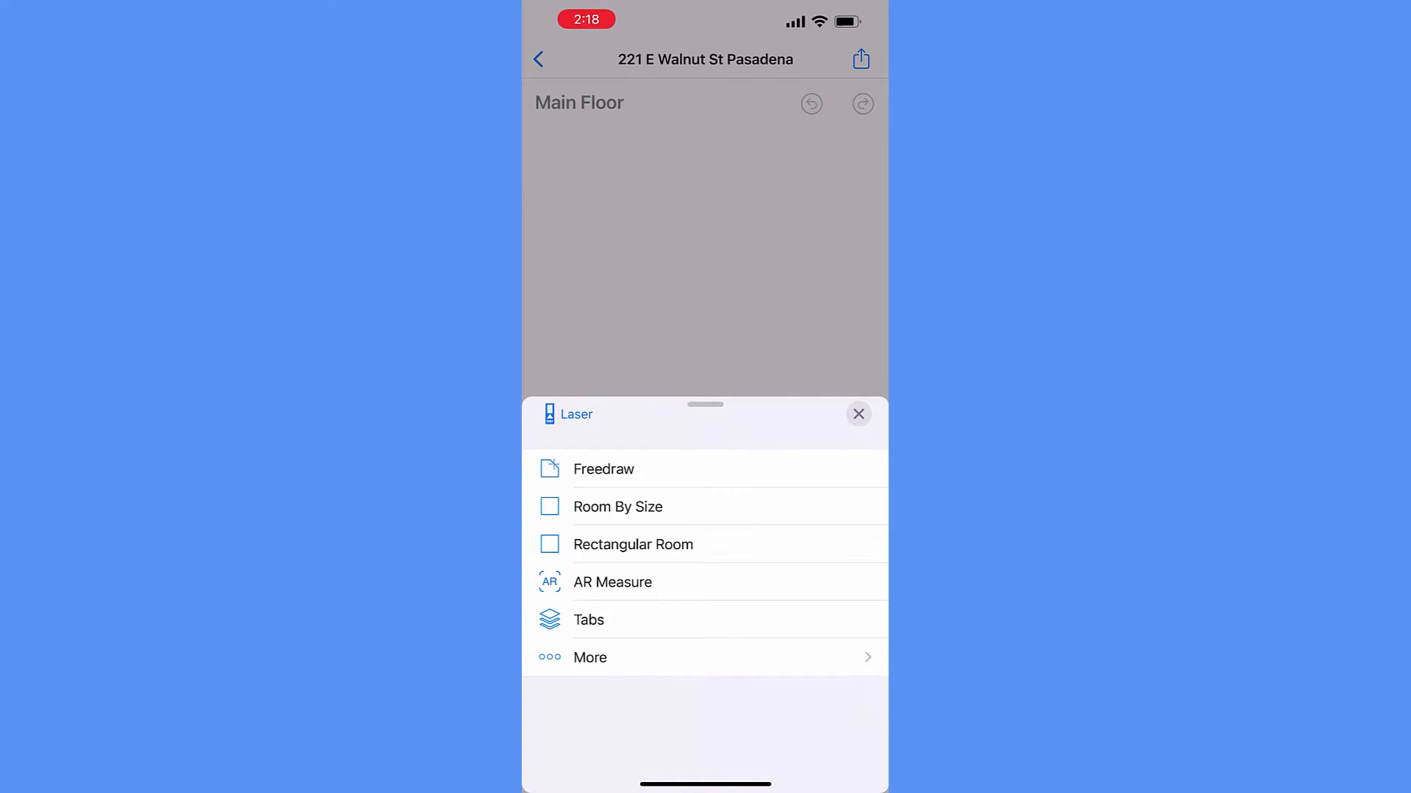
click(858, 415)
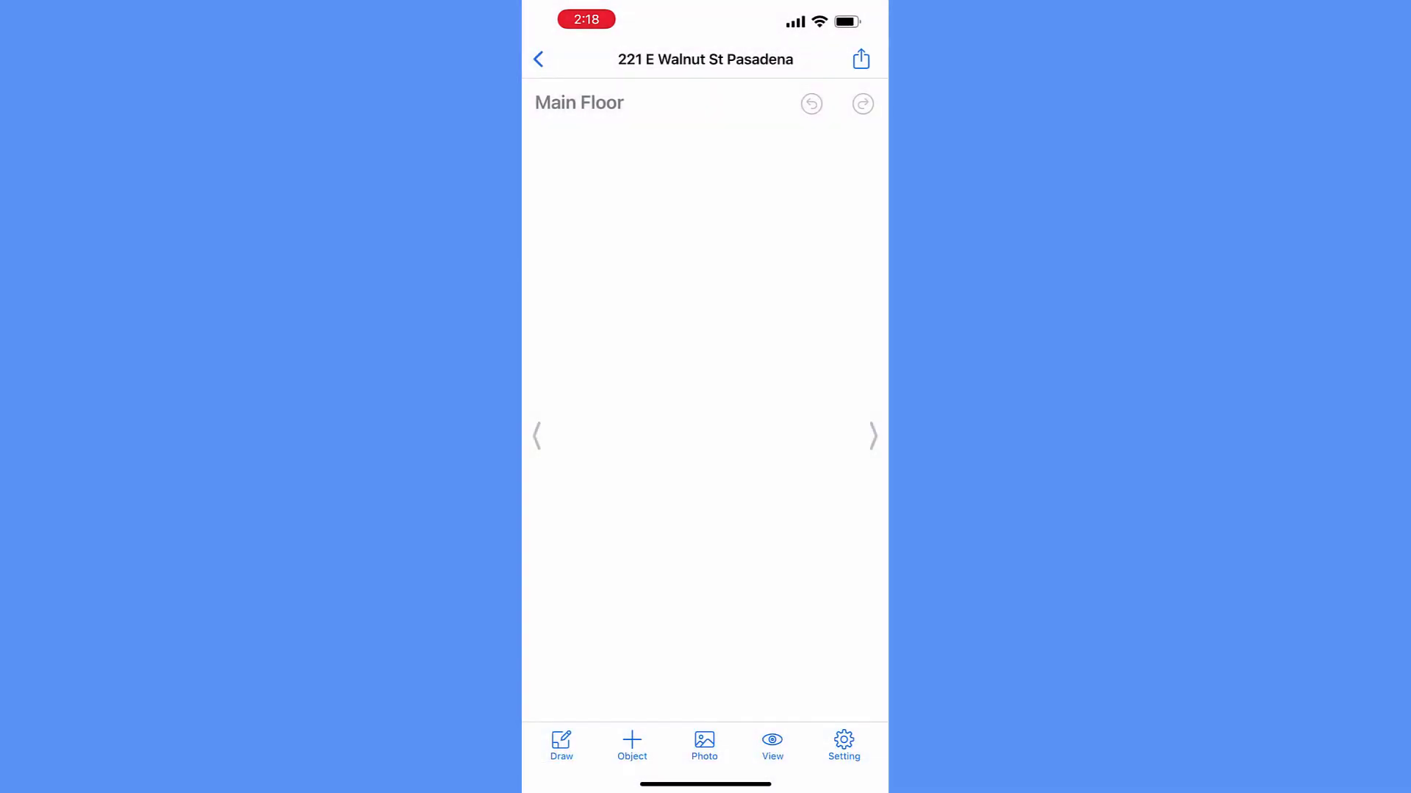
click(631, 745)
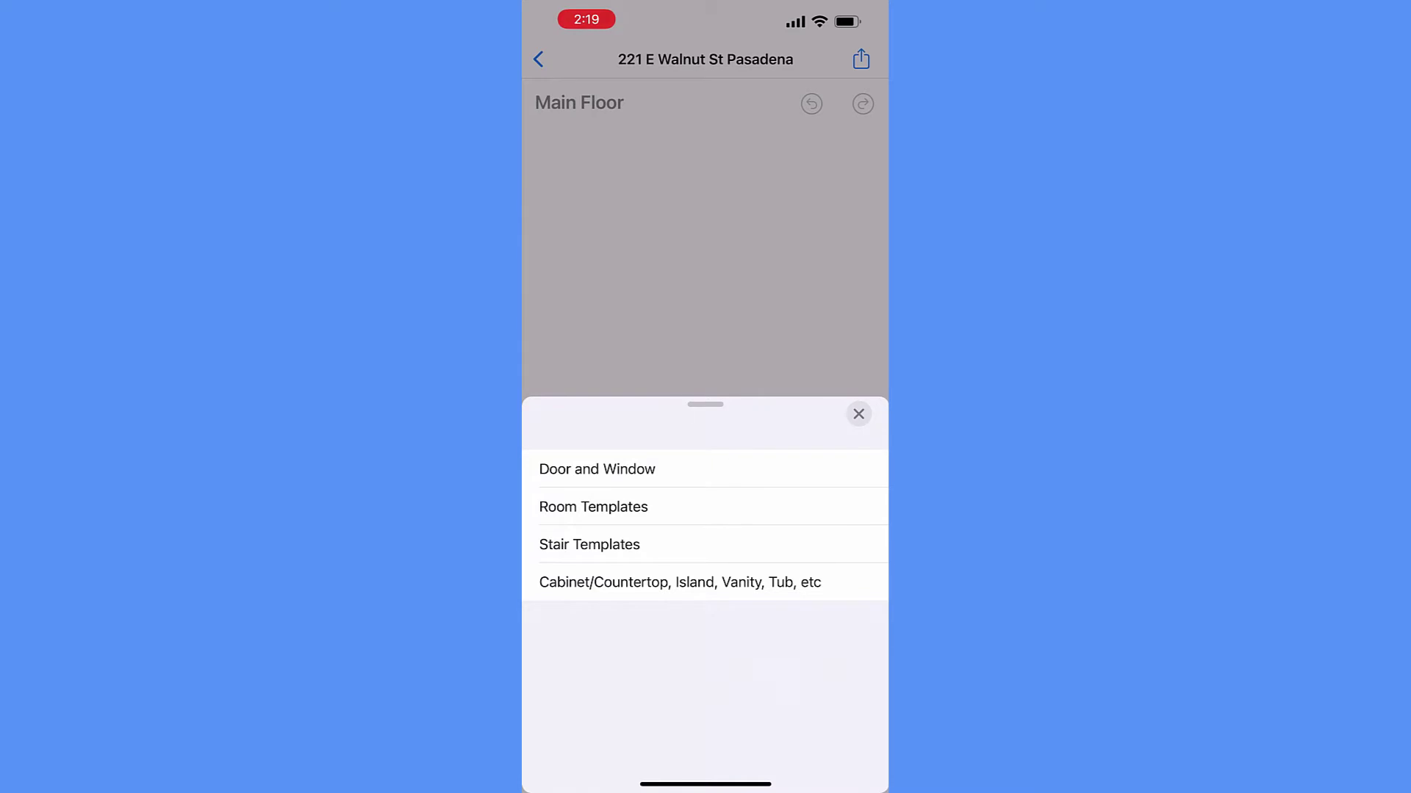
Look through the diagram's photo album and display options, ending at the Share export list.
click(859, 413)
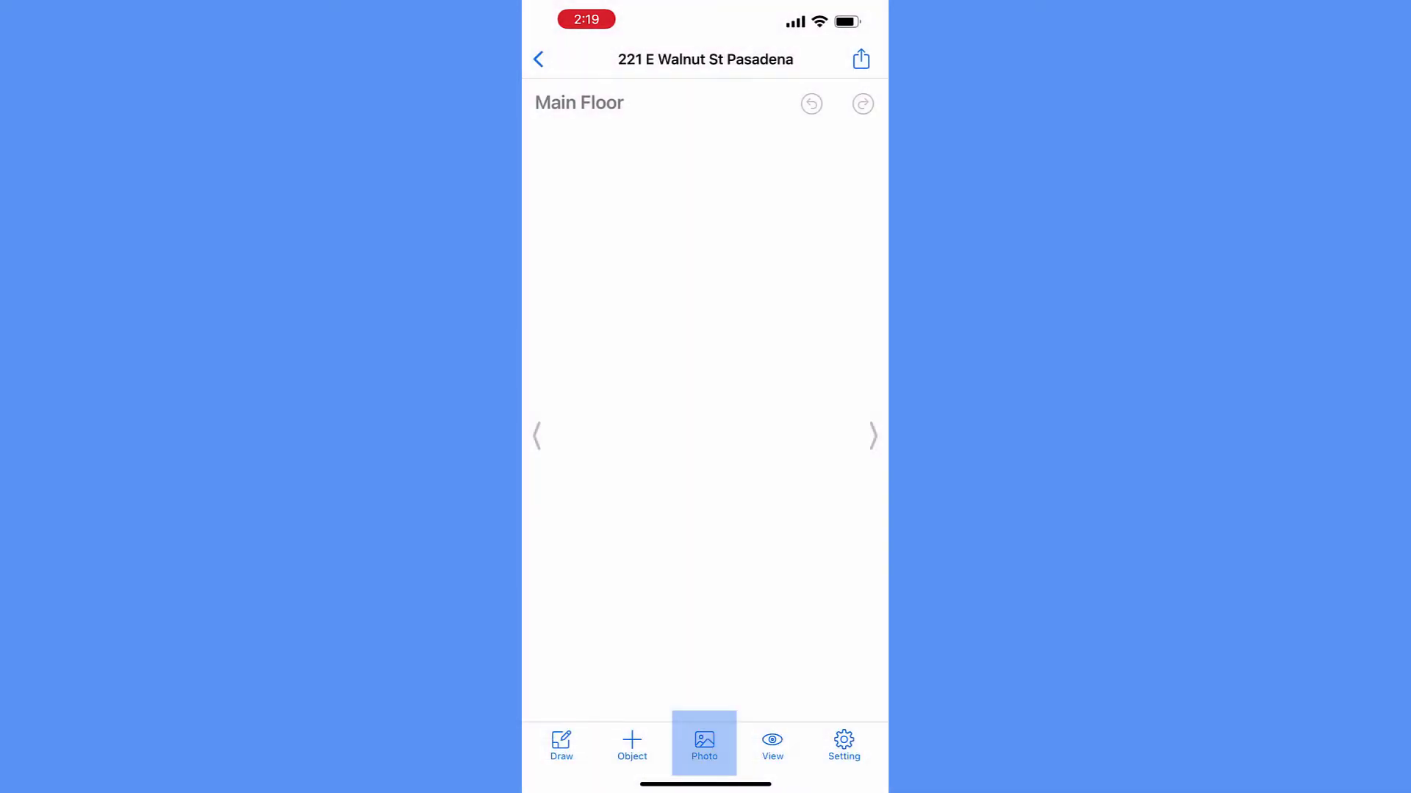
click(704, 745)
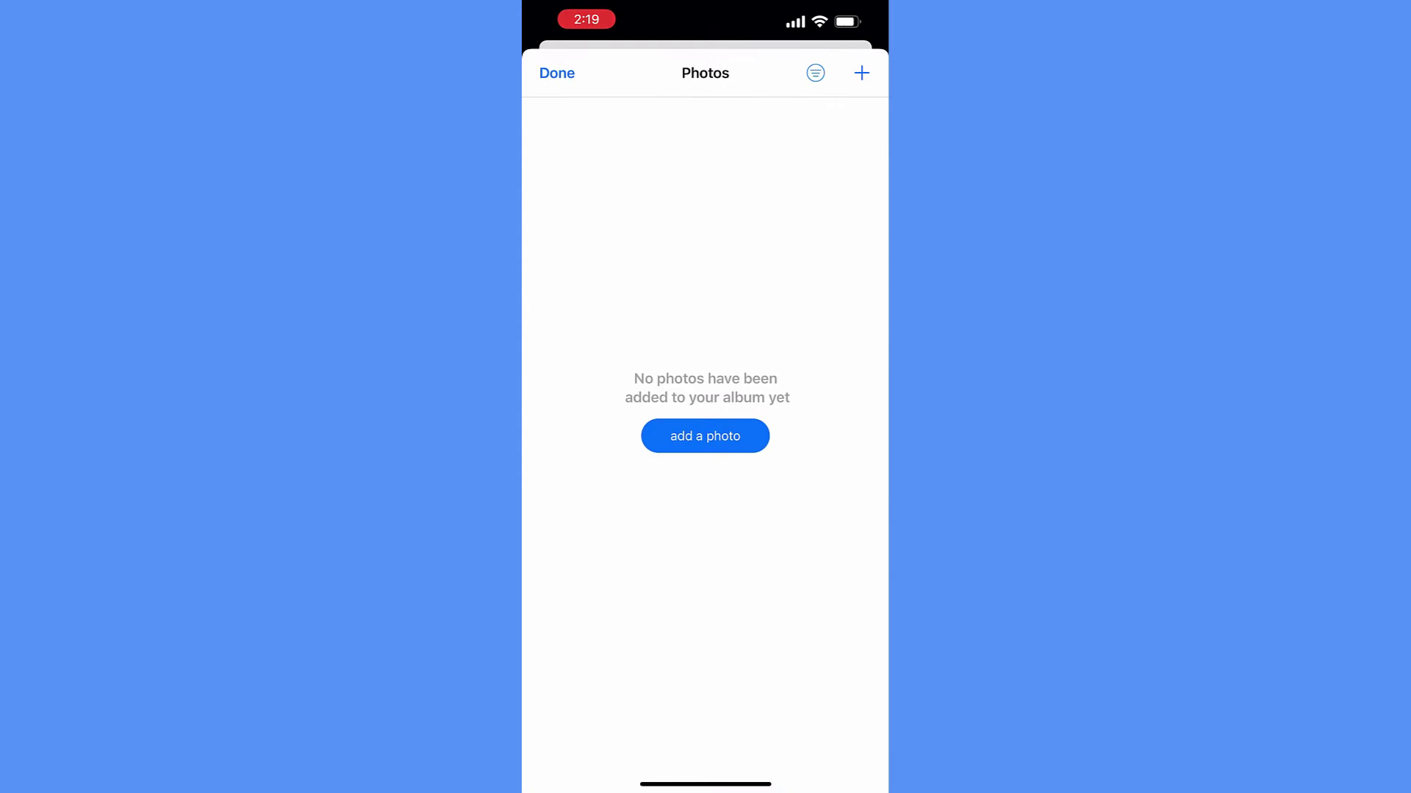
click(557, 73)
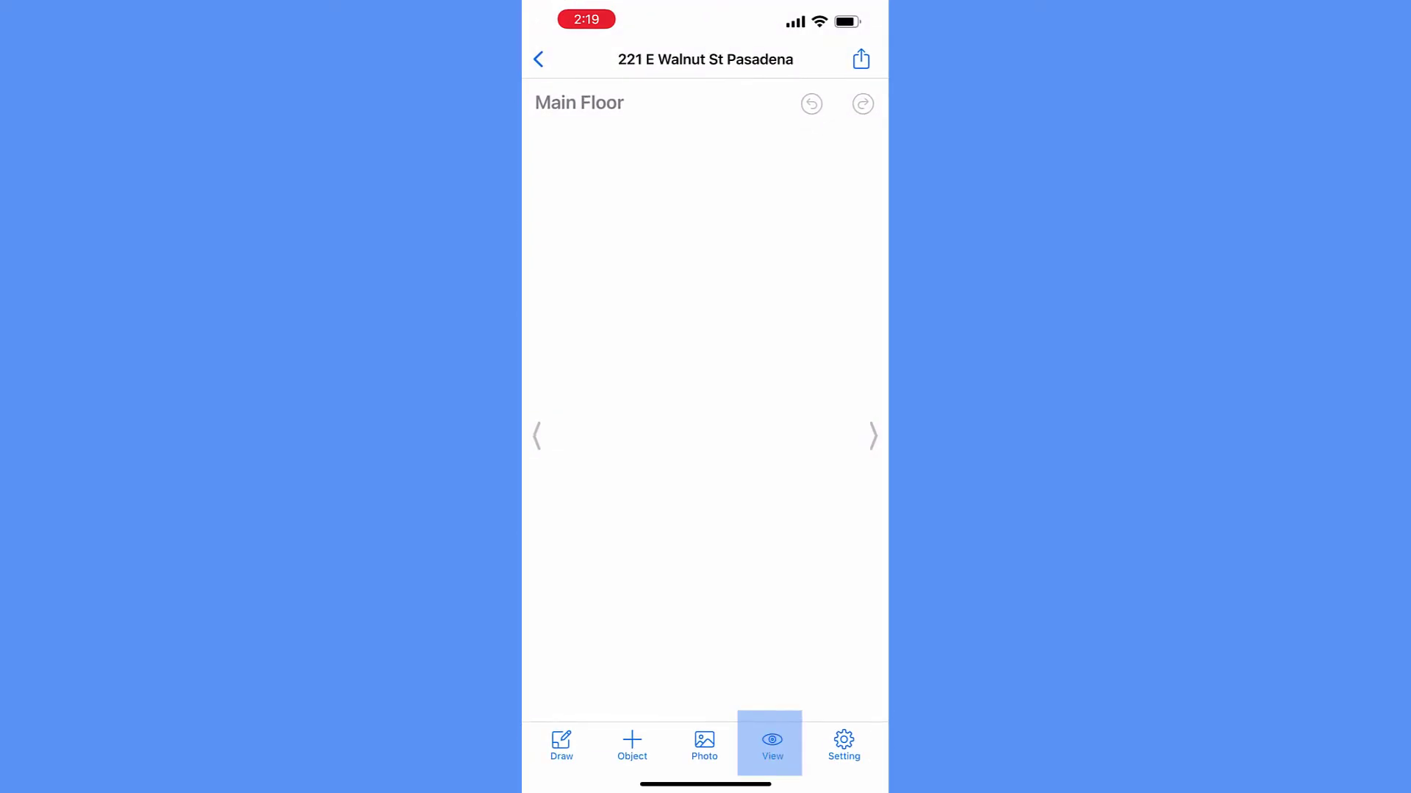
click(771, 746)
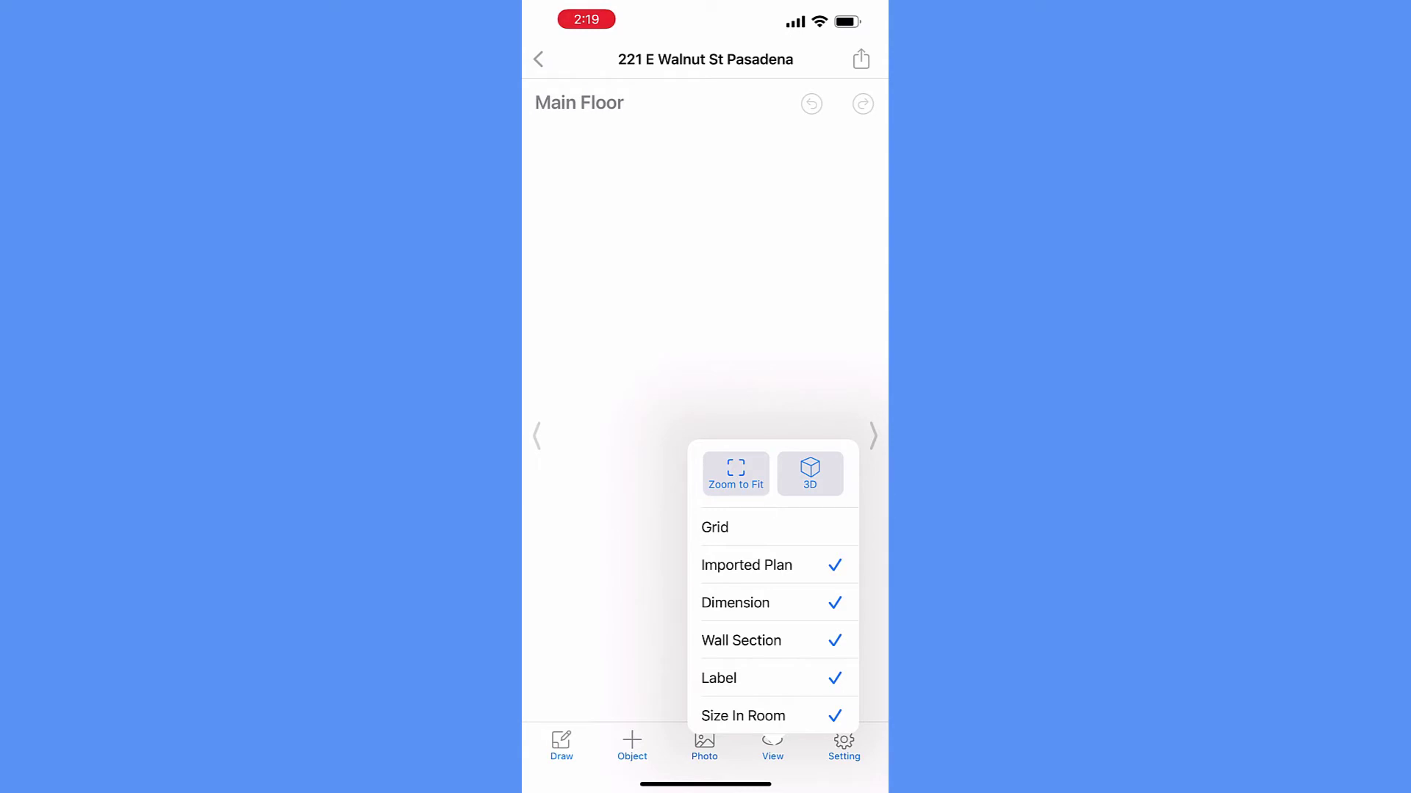
click(861, 59)
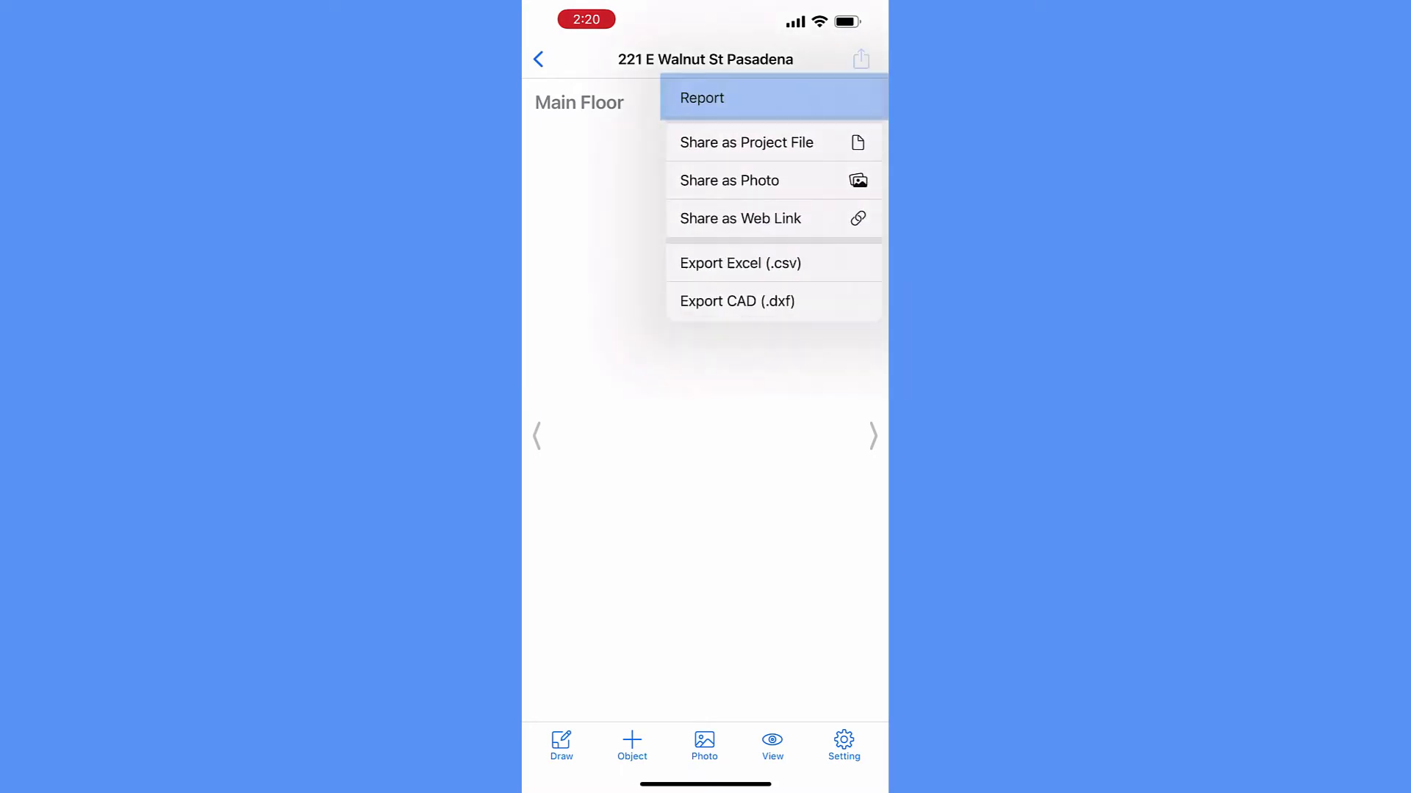
Open the diagram's Report from the Share menu, then back out to the empty Main Floor.
click(727, 98)
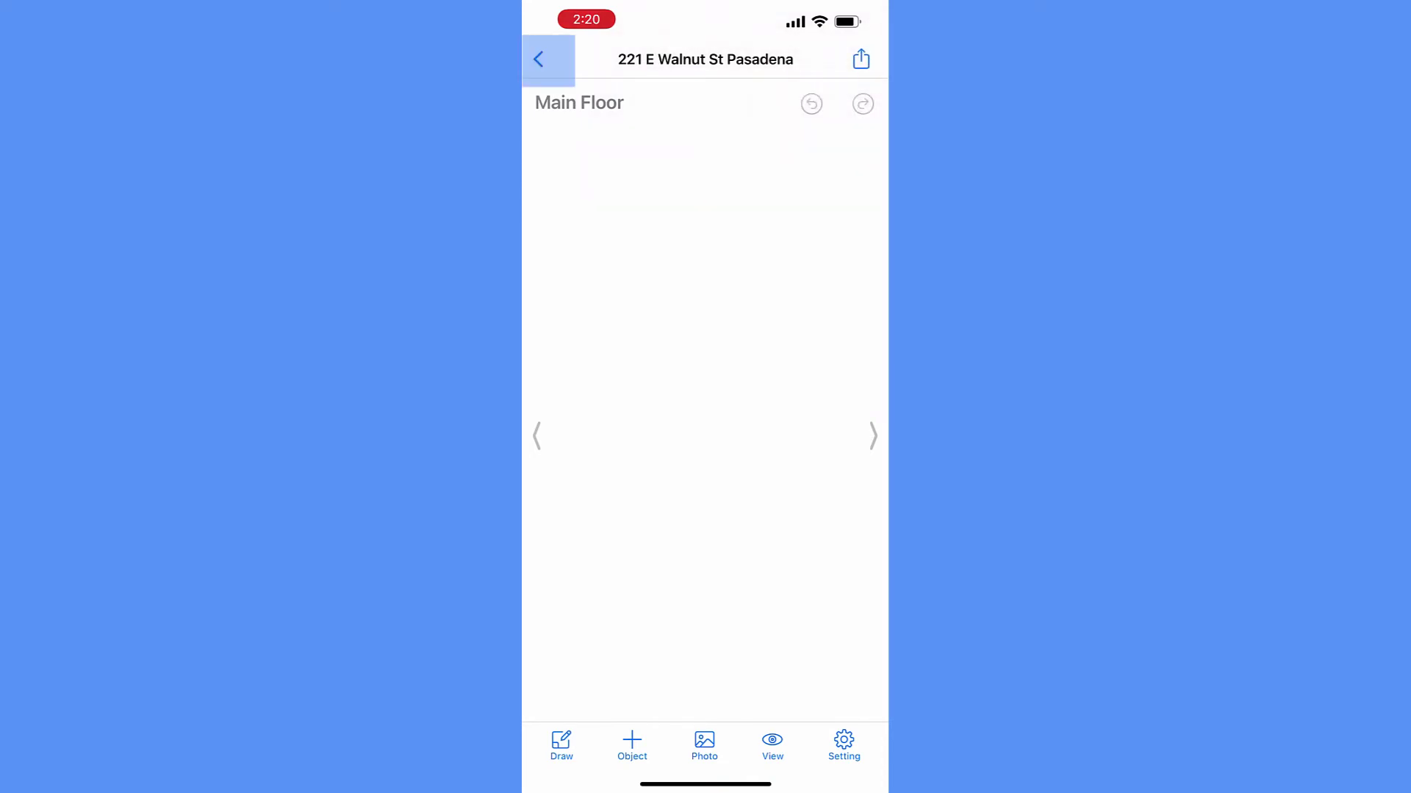
Go back to the saved diagram list and check the sort menu, keeping Last Modified order.
click(539, 59)
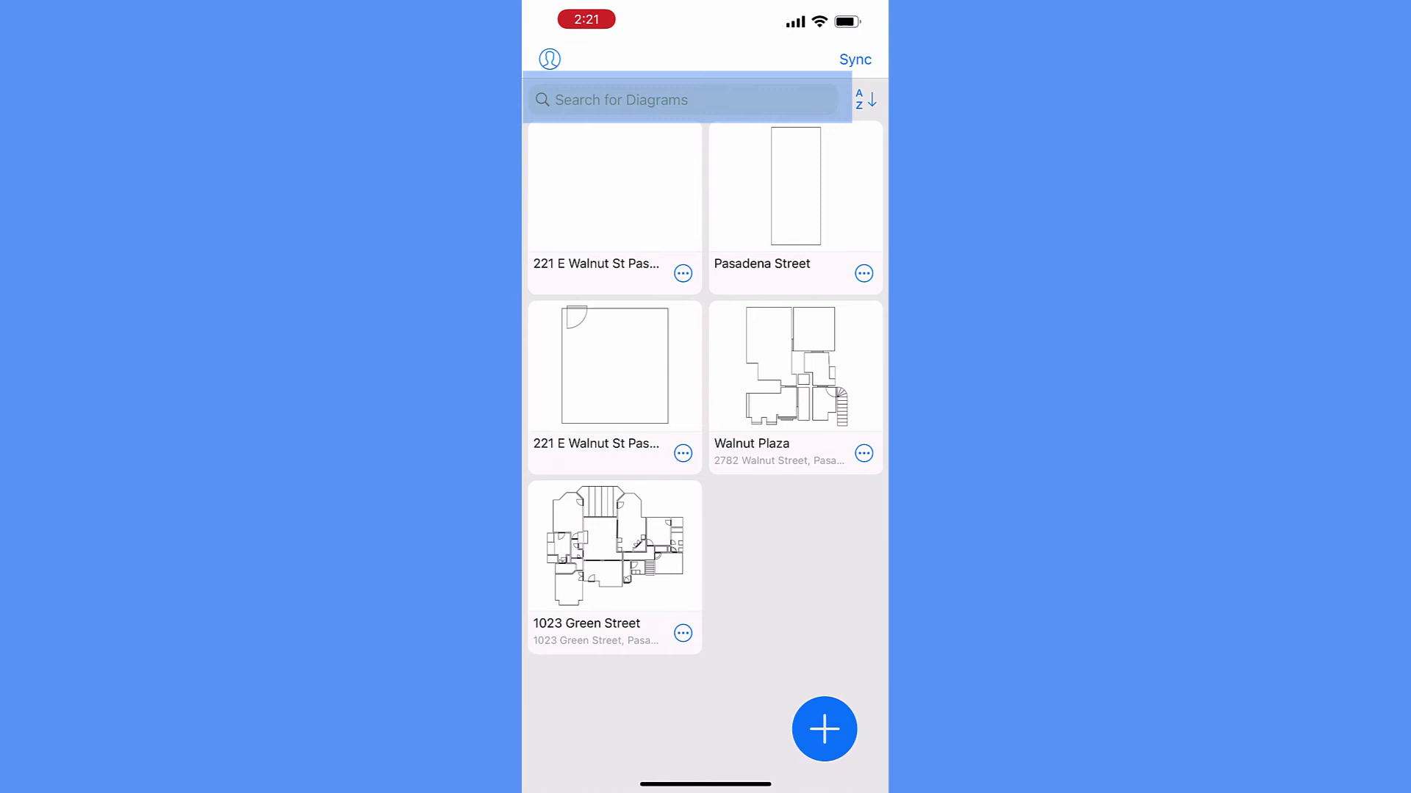
click(865, 100)
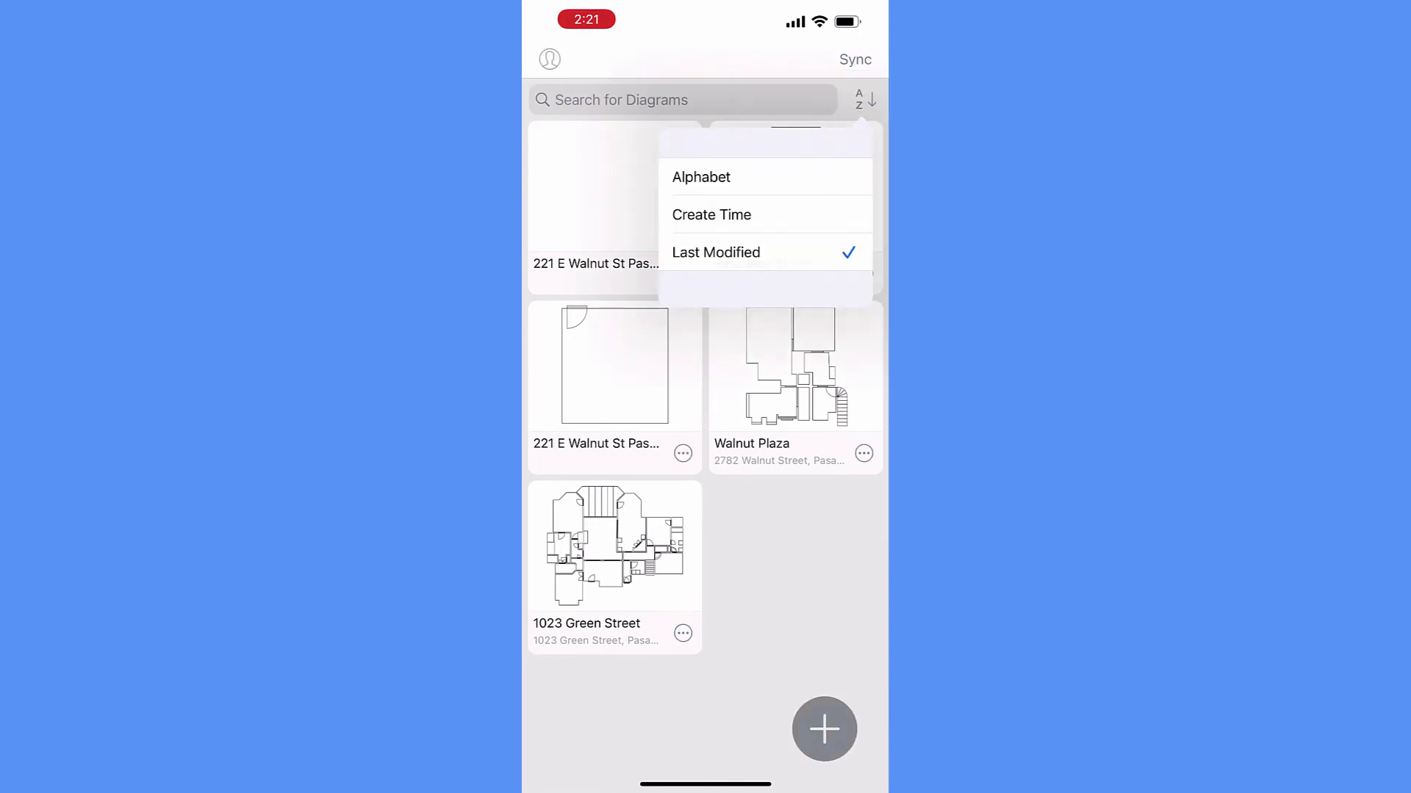
click(705, 551)
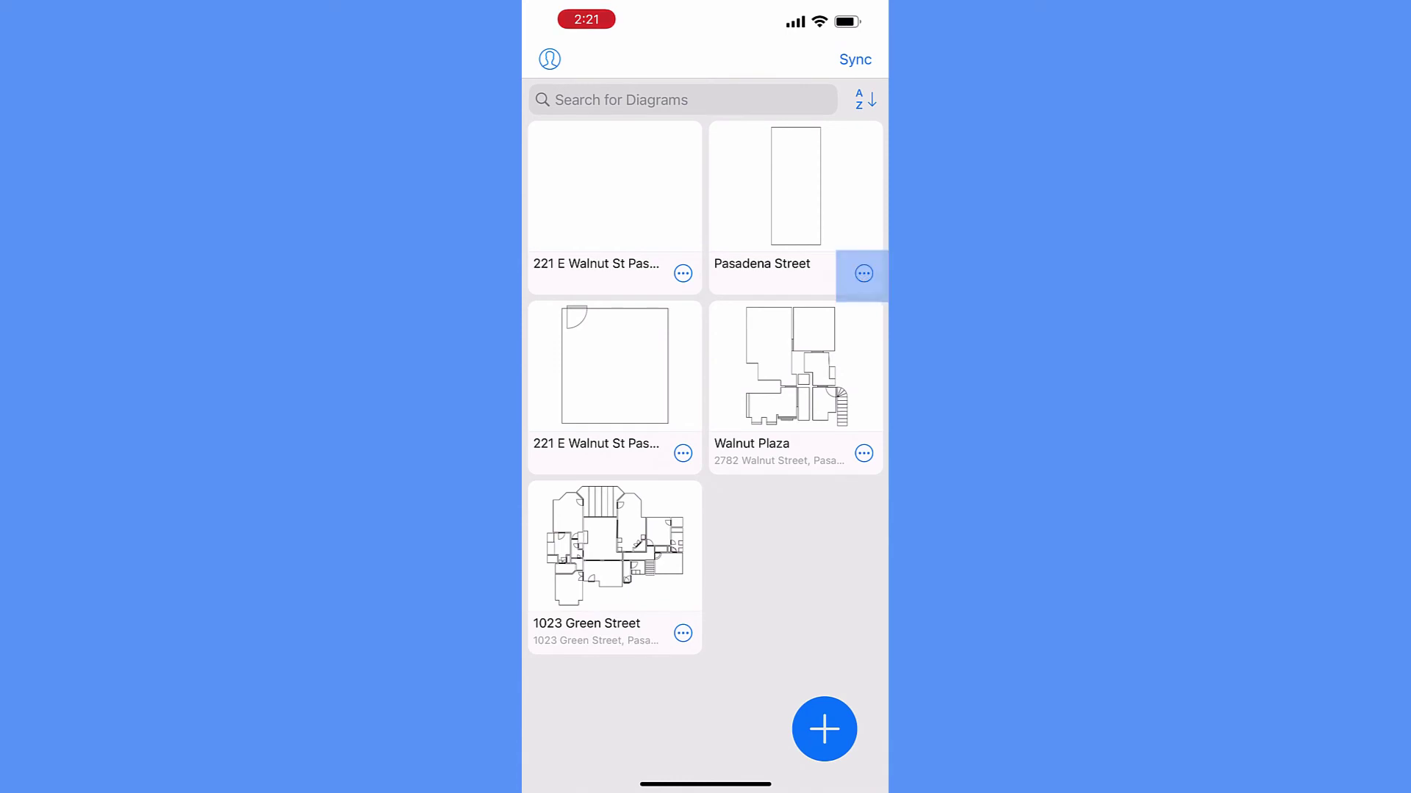
Review Pasadena Street's Project Info, with its blank contact and address fields, then close it.
click(863, 272)
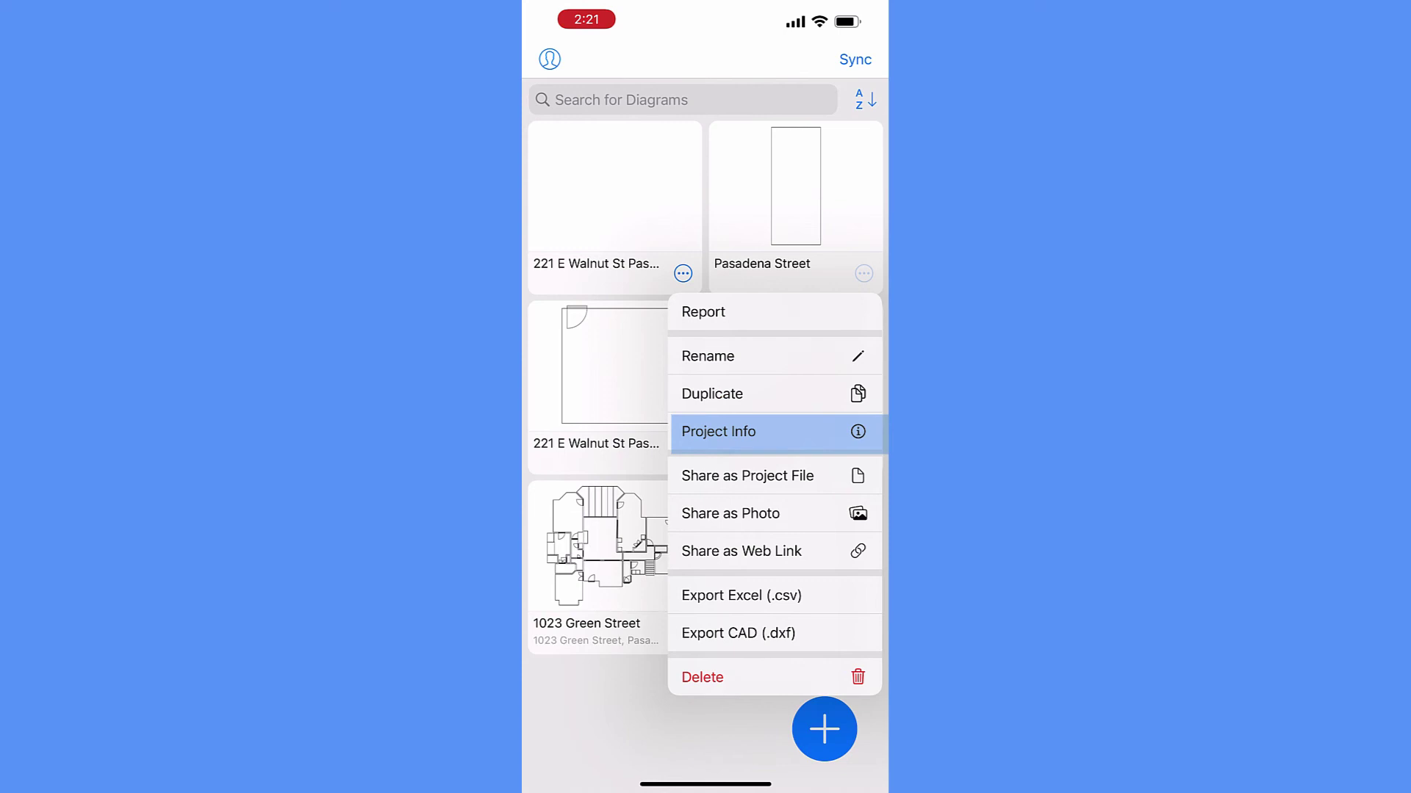
click(719, 432)
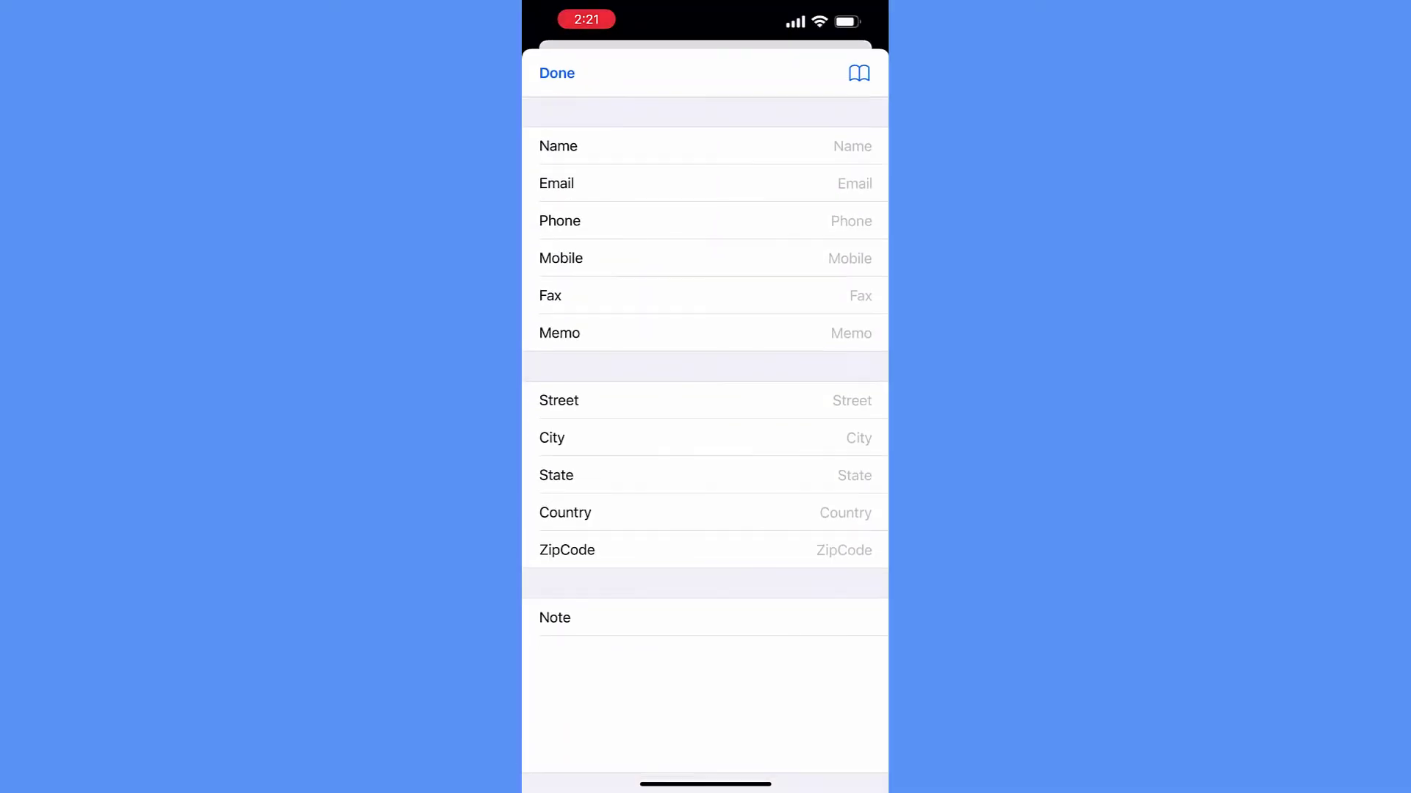
click(557, 72)
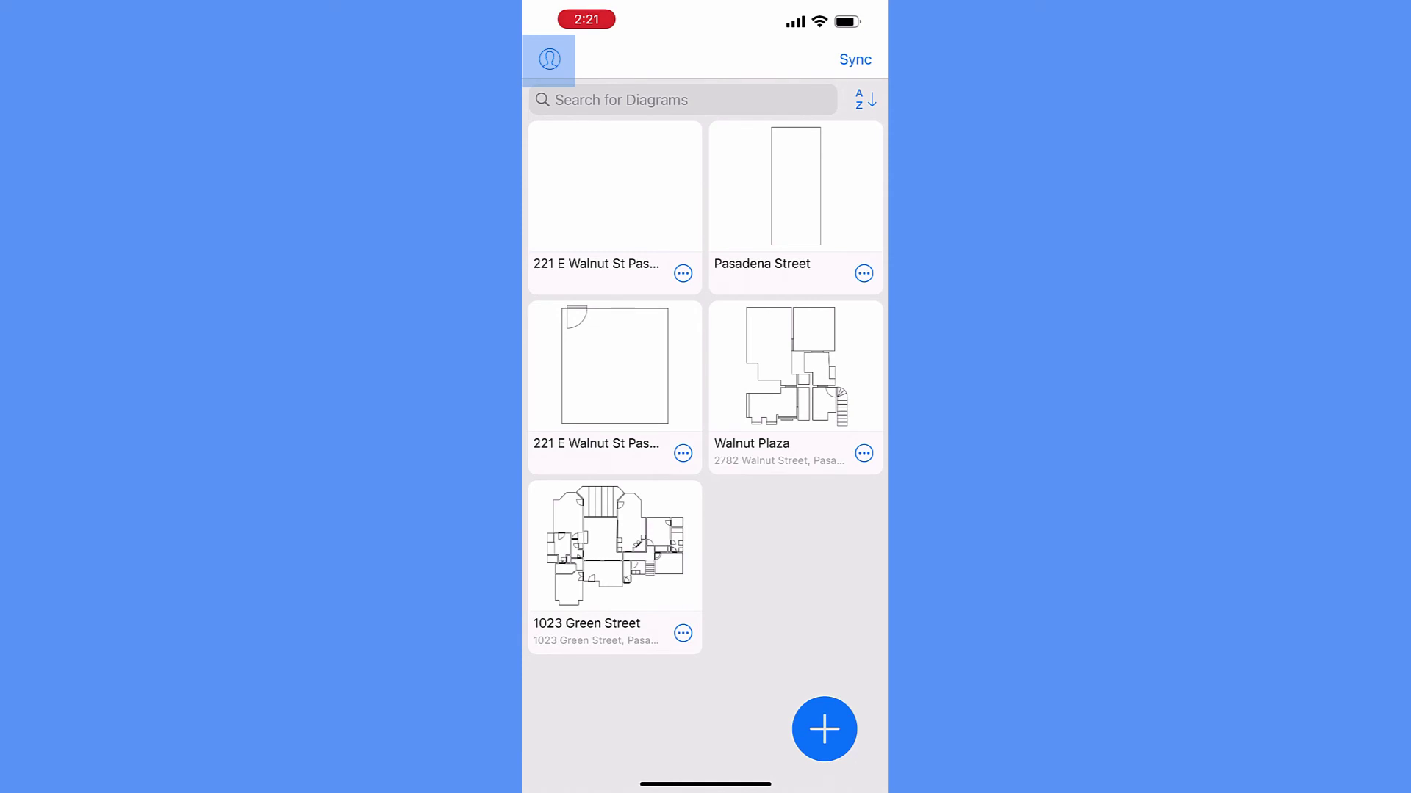
click(550, 59)
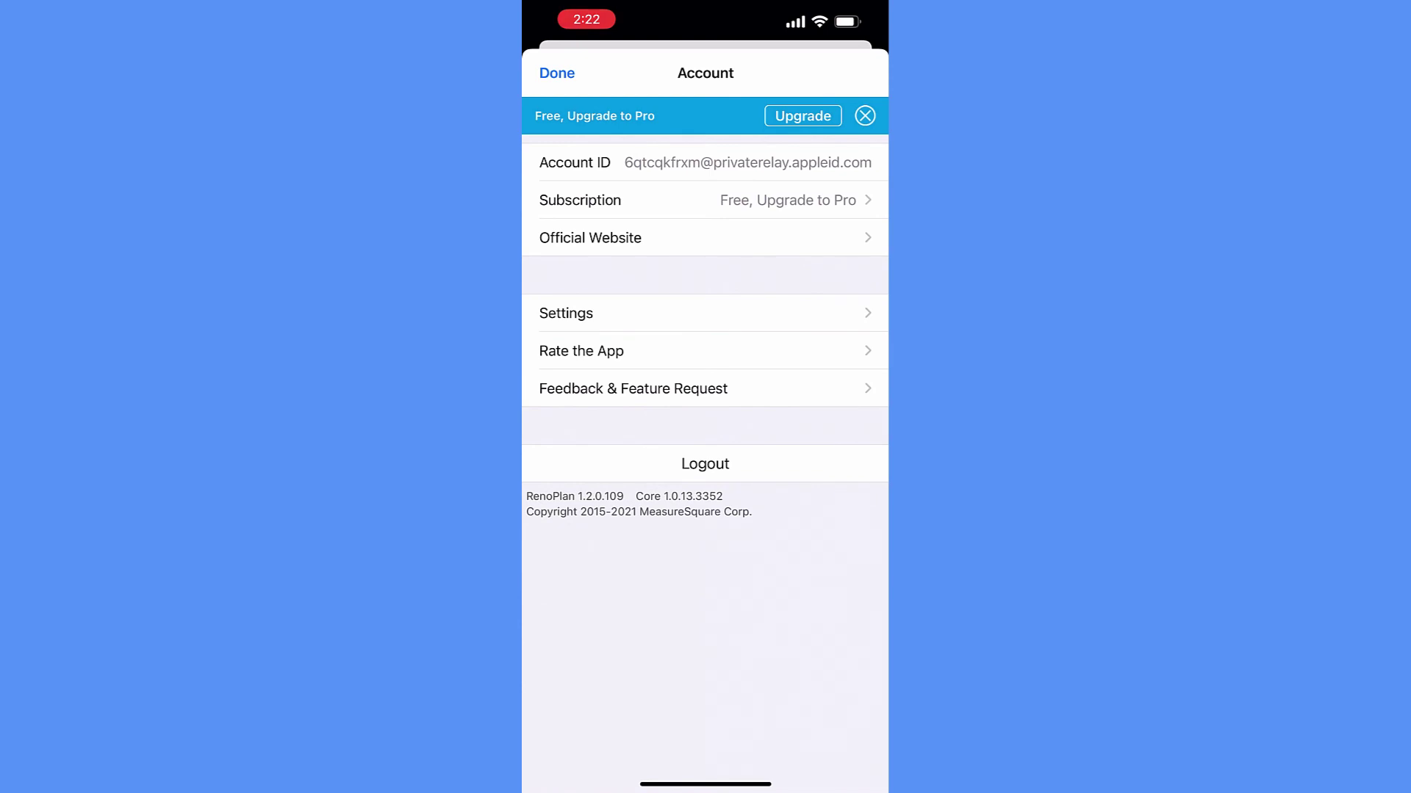
click(556, 74)
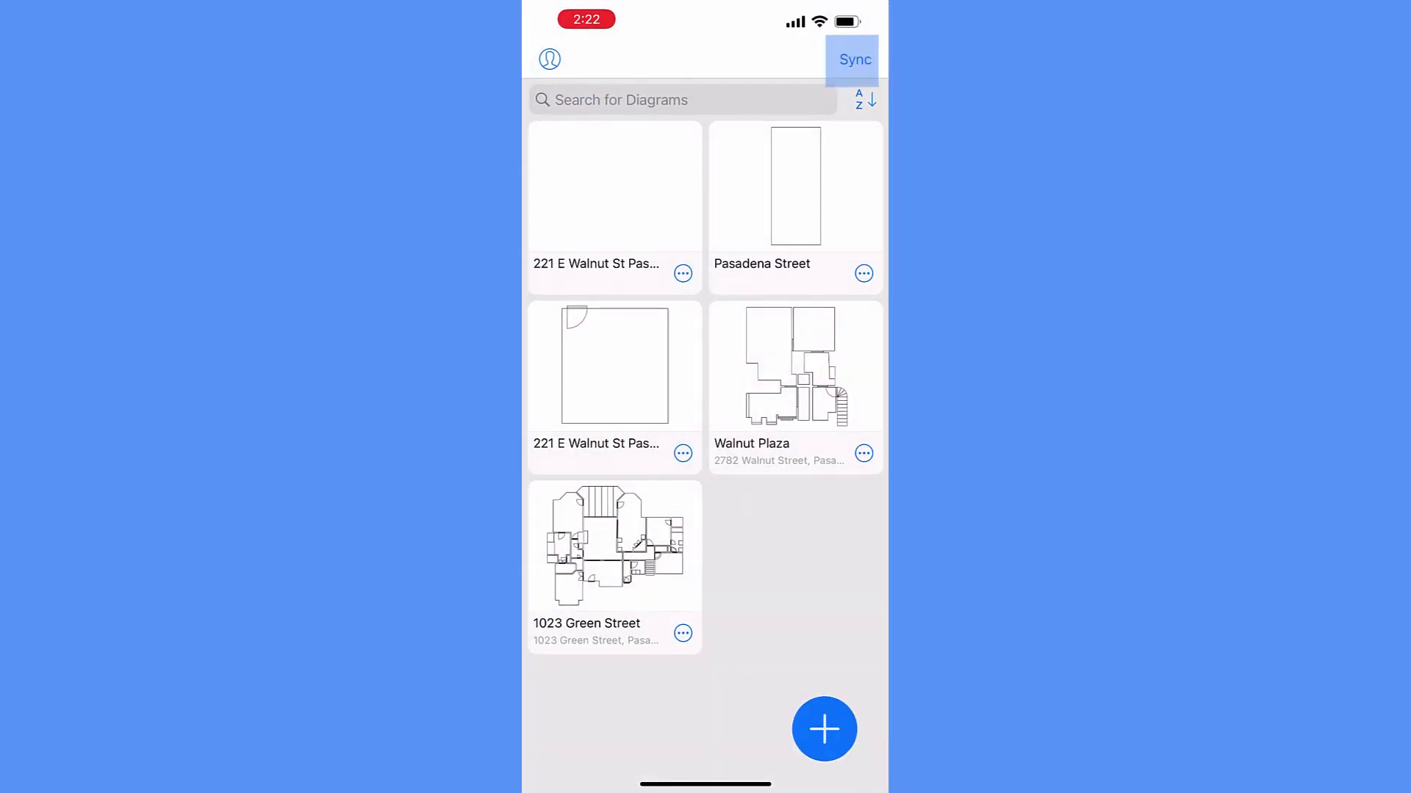